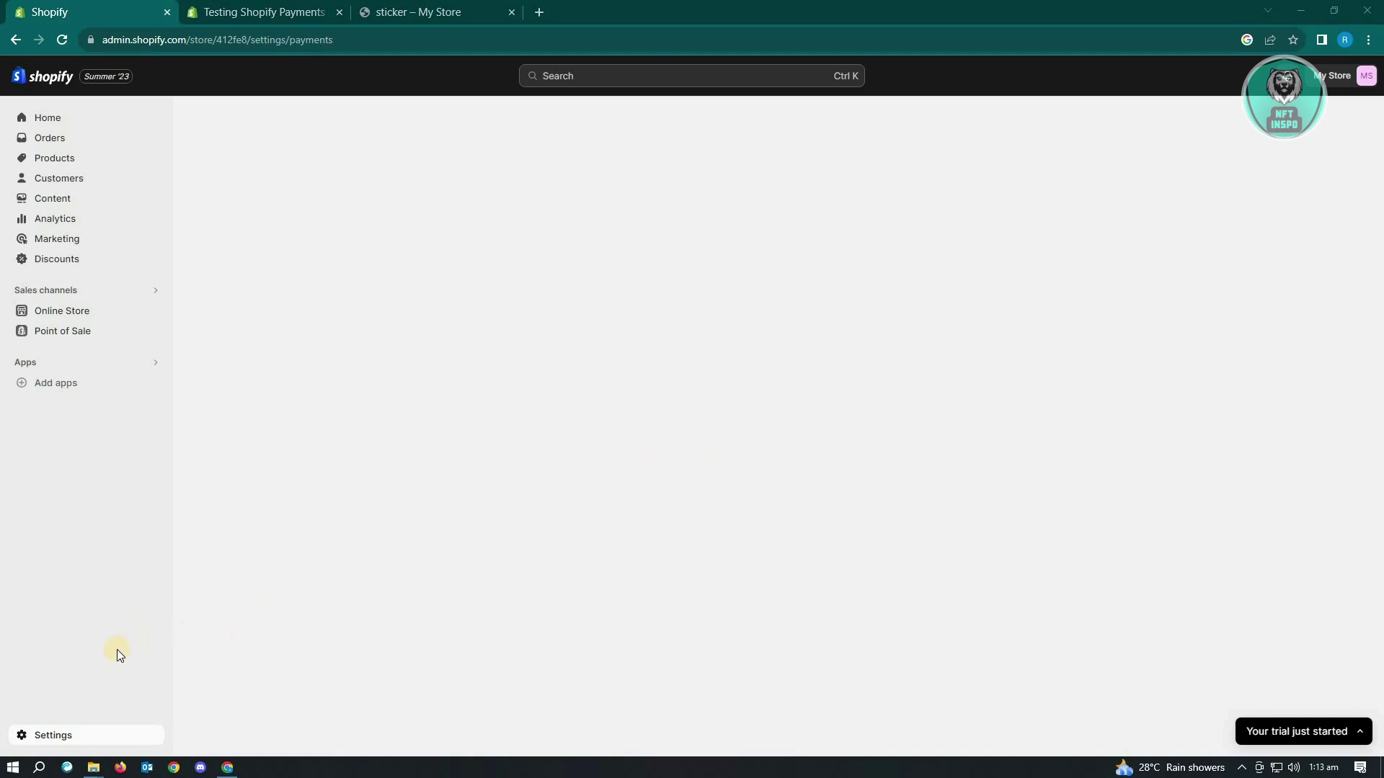
Reactivate the Bogus Gateway testing provider in Payments settings, then close Settings.
{"action": "left_click", "coordinate": [57, 740]}
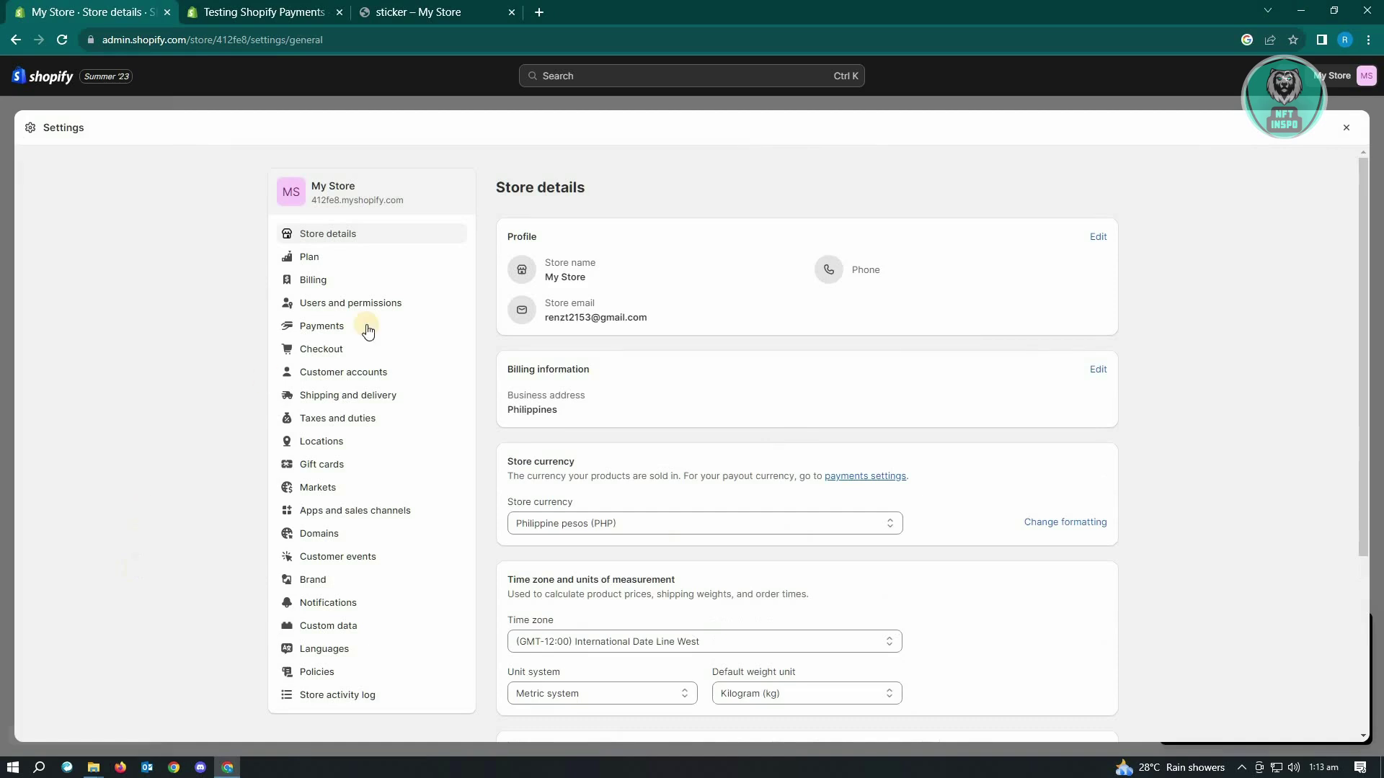
{"action": "left_click", "coordinate": [360, 332]}
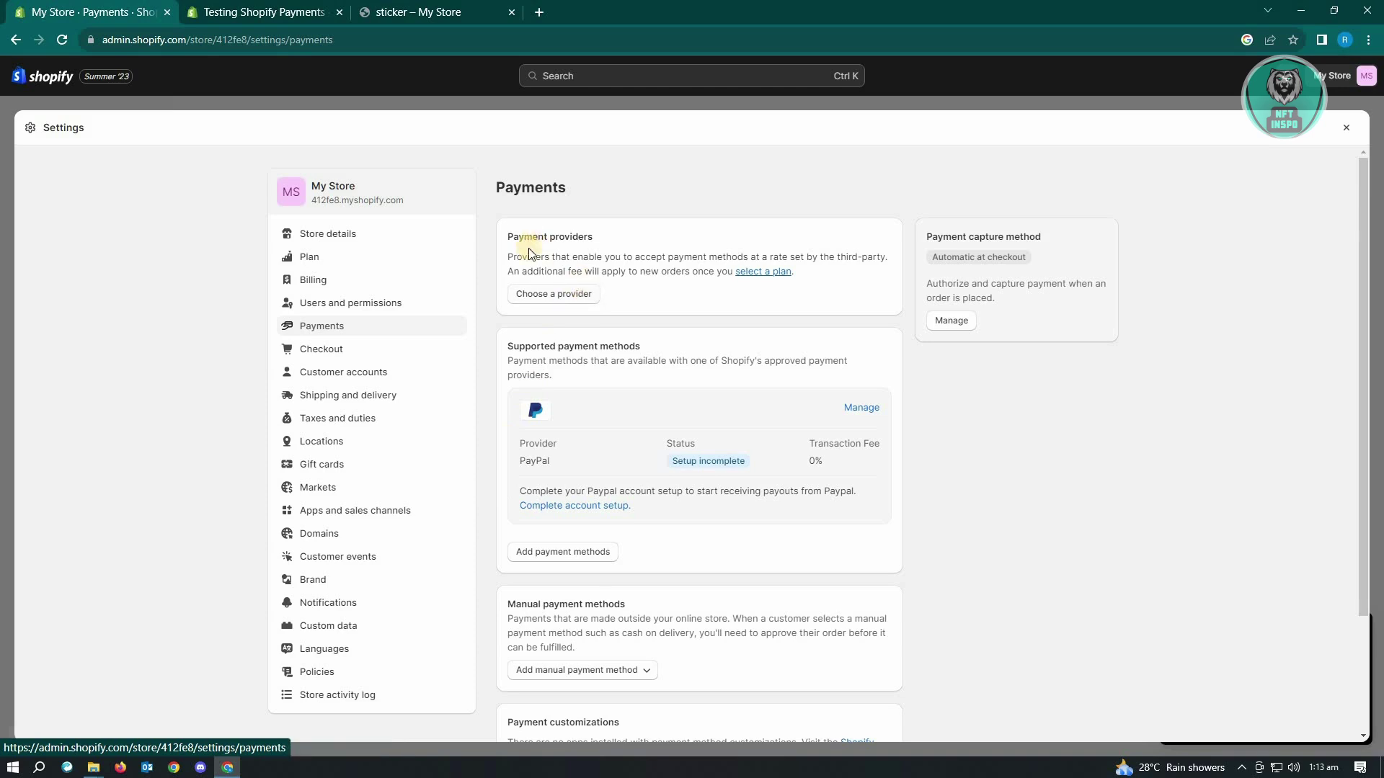
{"action": "left_click", "coordinate": [570, 298]}
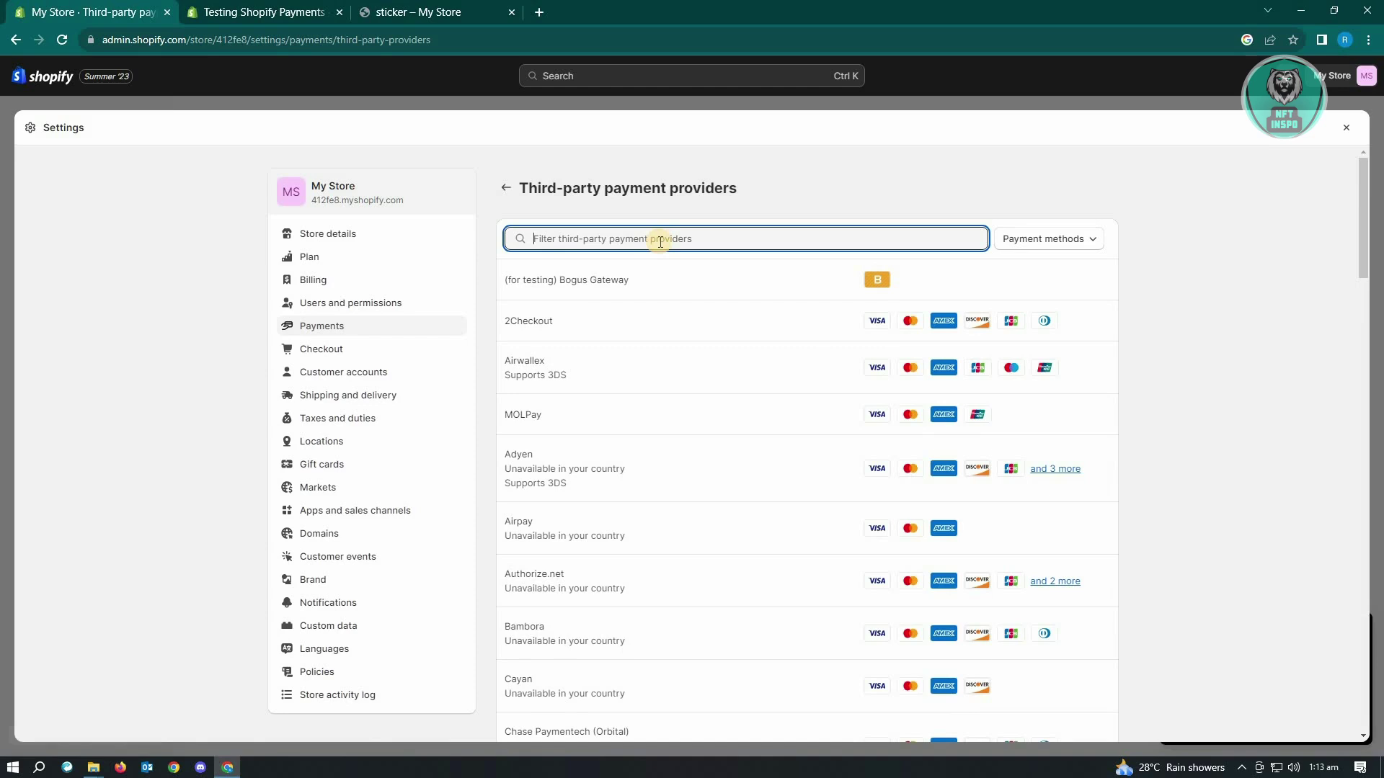
{"action": "type", "text": "TESTING"}
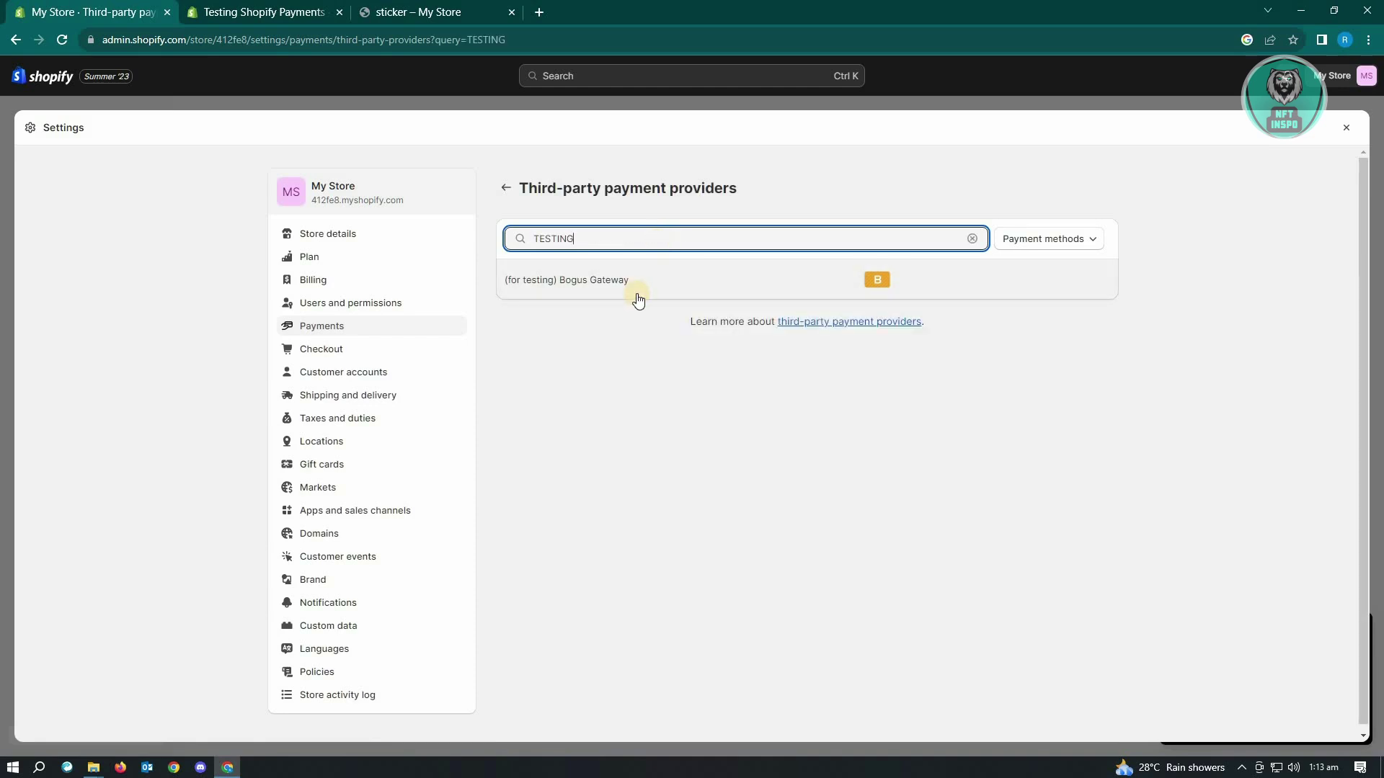
{"action": "left_click", "coordinate": [645, 286]}
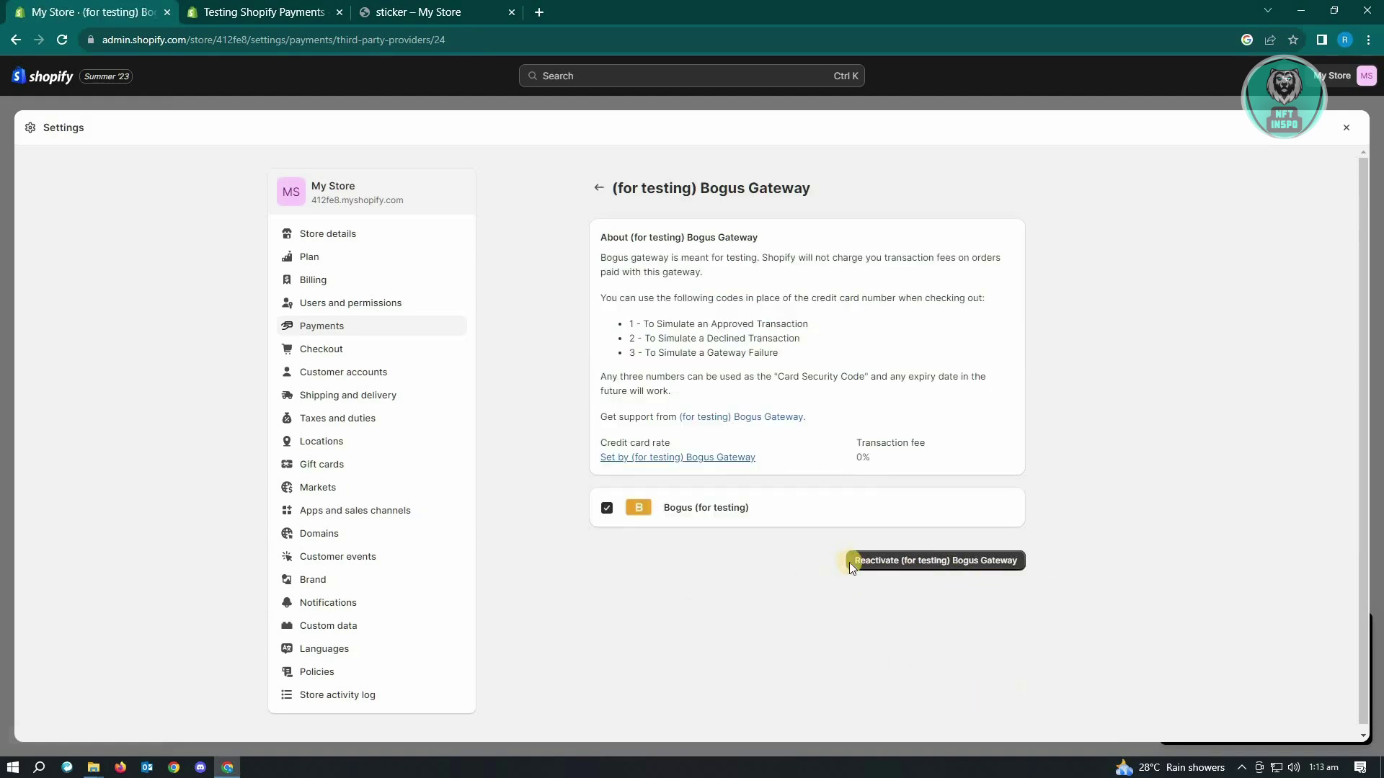
{"action": "left_click", "coordinate": [907, 562]}
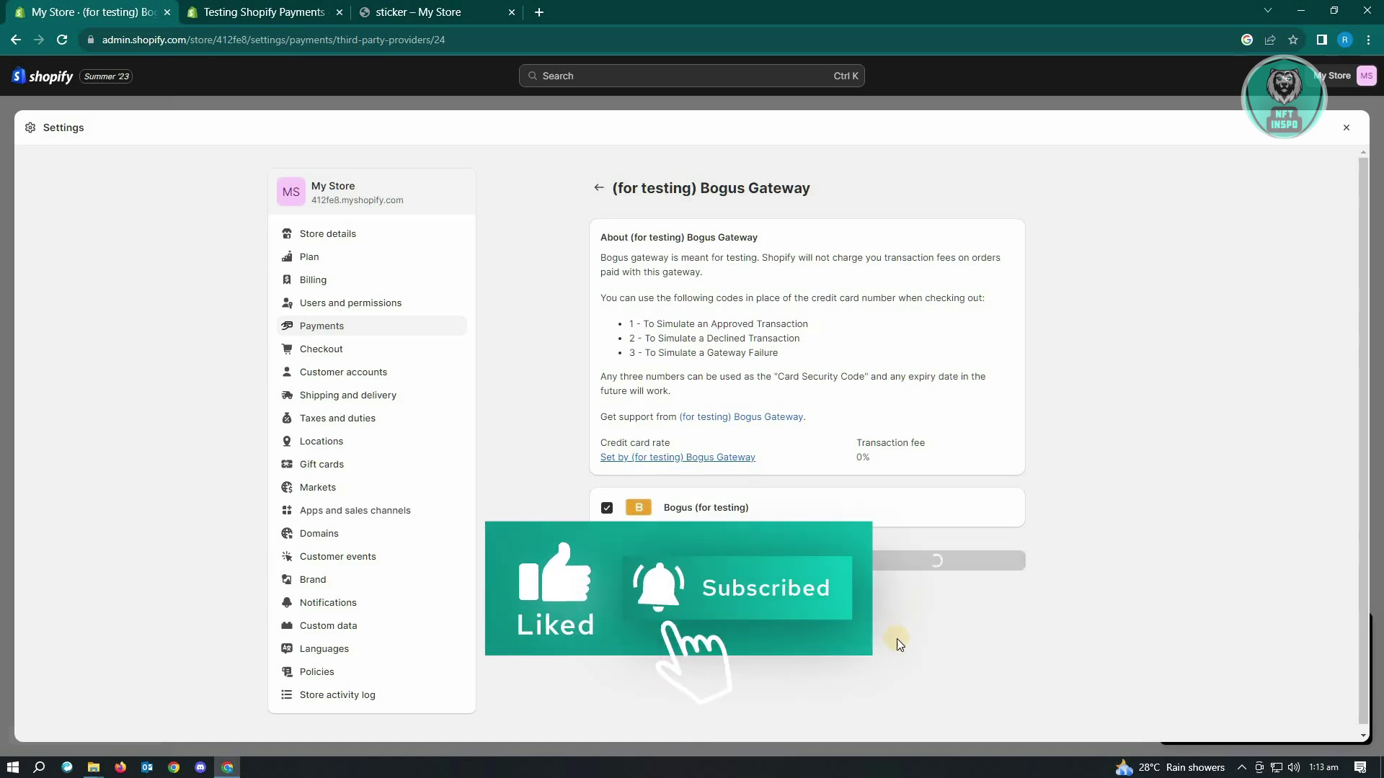
{"action": "left_click", "coordinate": [1346, 127]}
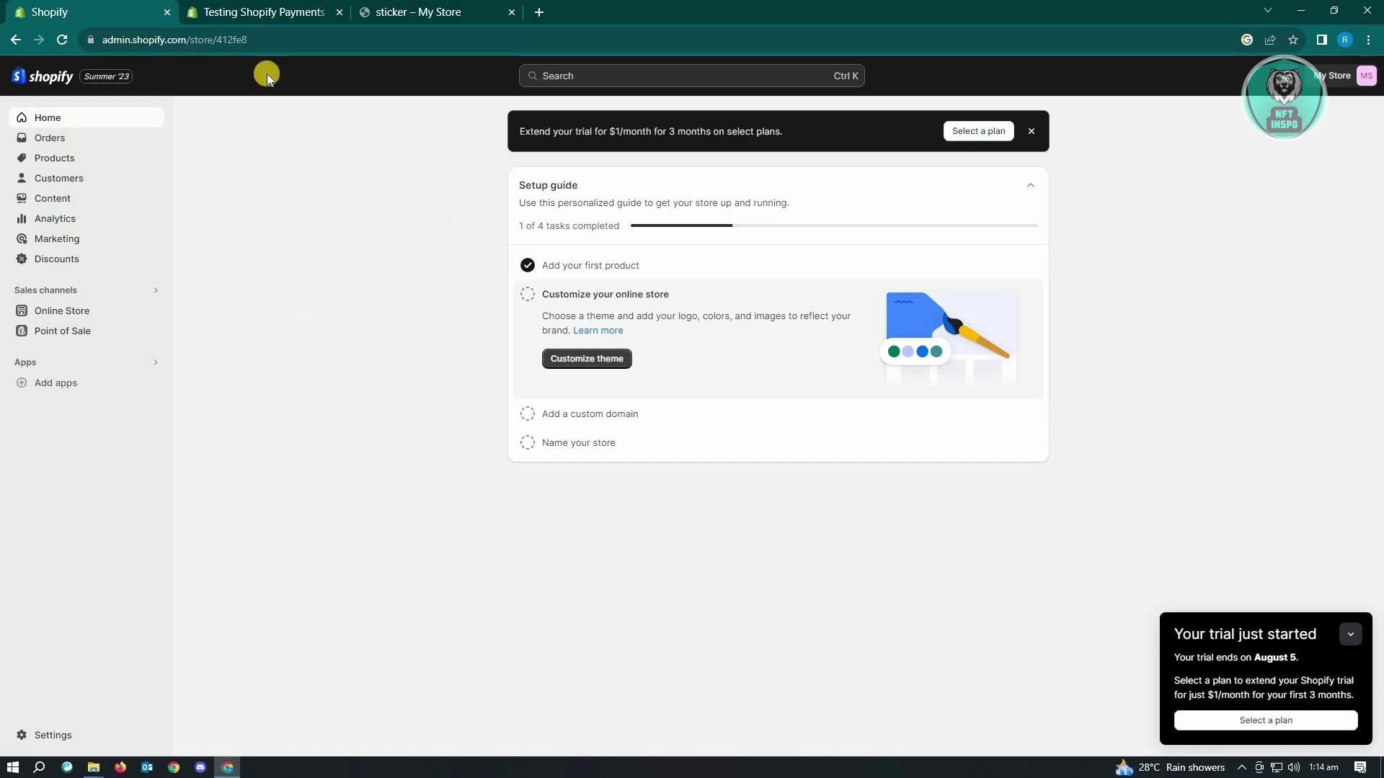
On the testing payments help page, highlight the Visa, Mastercard, Amex, Discover, Diners Club and JCB test card numbers.
{"action": "left_click", "coordinate": [276, 11]}
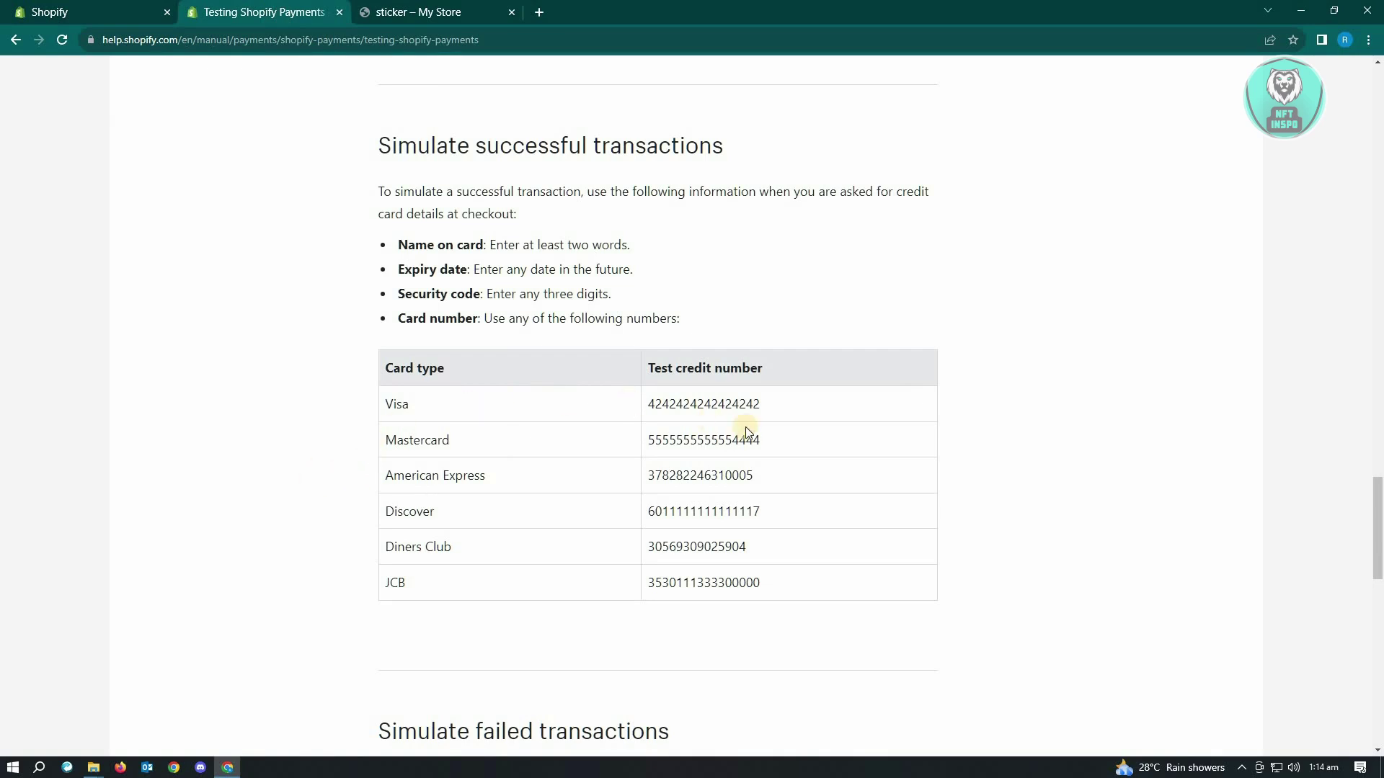
{"action": "left_click_drag", "start_coordinate": [791, 404], "coordinate": [648, 402]}
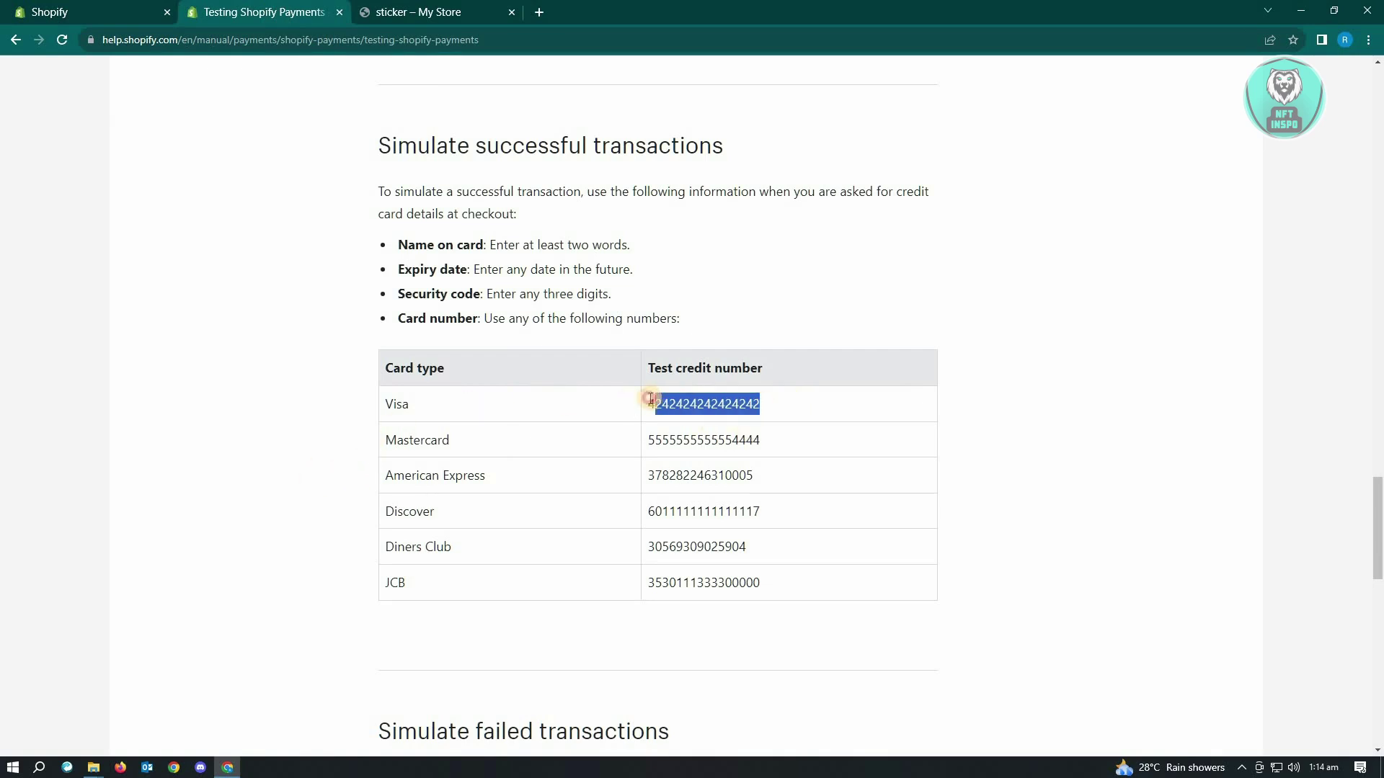
{"action": "left_click", "coordinate": [773, 446]}
{"action": "left_click_drag", "start_coordinate": [773, 447], "coordinate": [649, 440]}
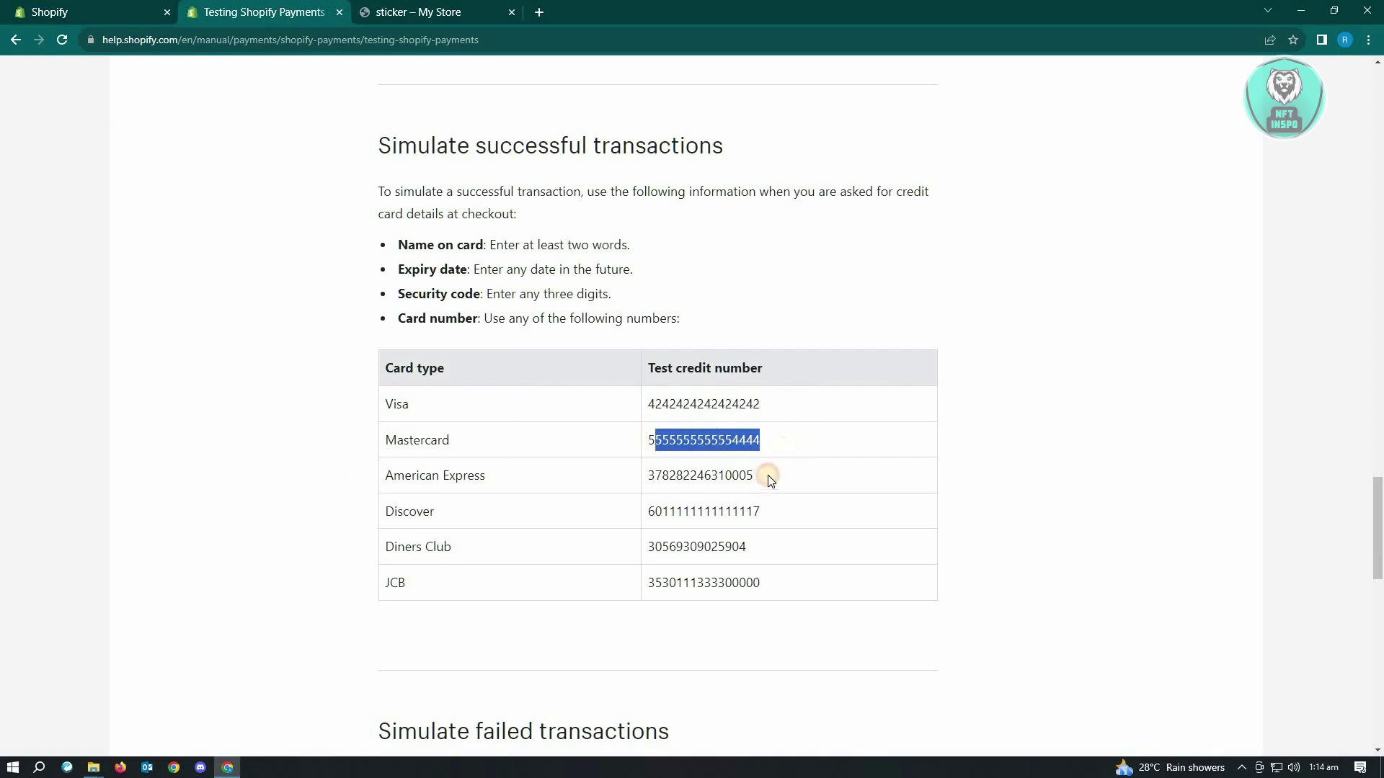
{"action": "left_click_drag", "start_coordinate": [770, 479], "coordinate": [635, 483]}
{"action": "left_click_drag", "start_coordinate": [773, 510], "coordinate": [627, 515]}
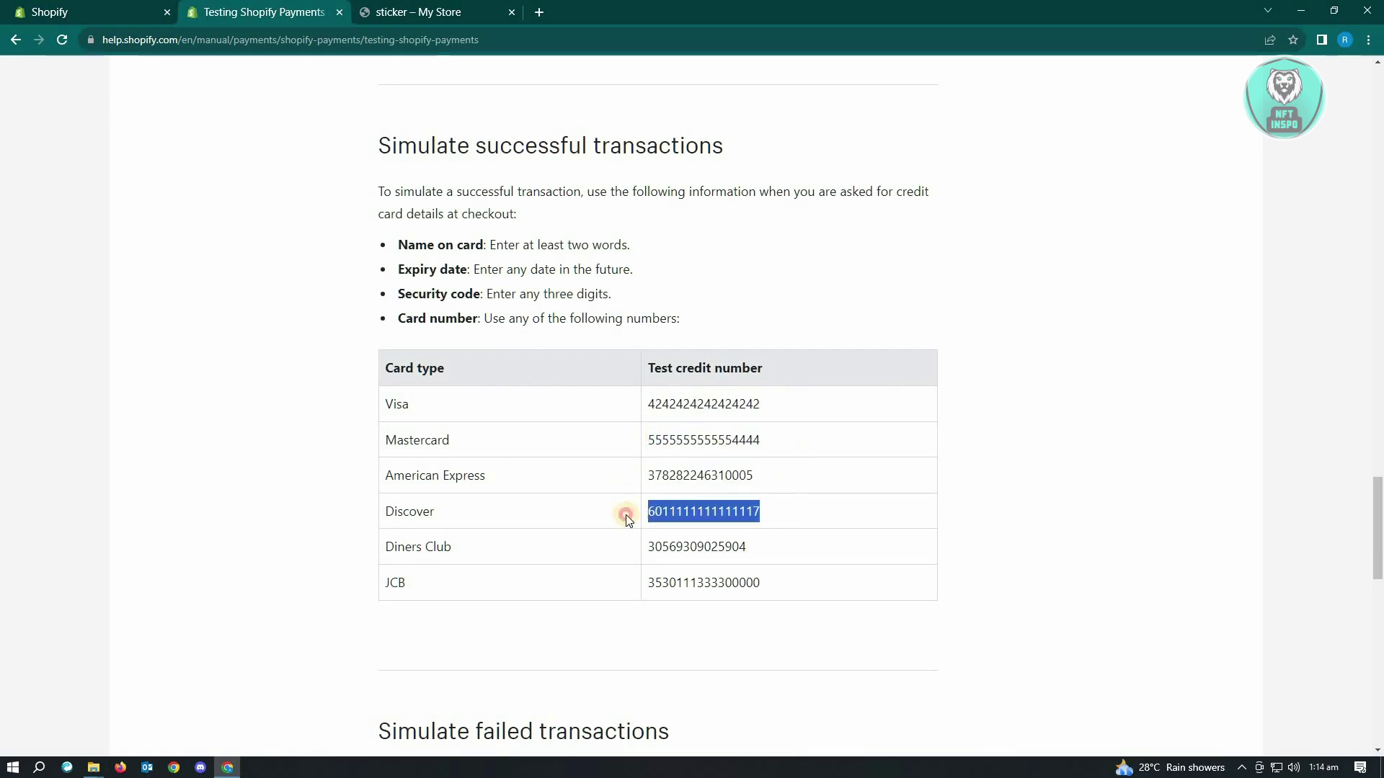
{"action": "left_click_drag", "start_coordinate": [772, 551], "coordinate": [649, 547]}
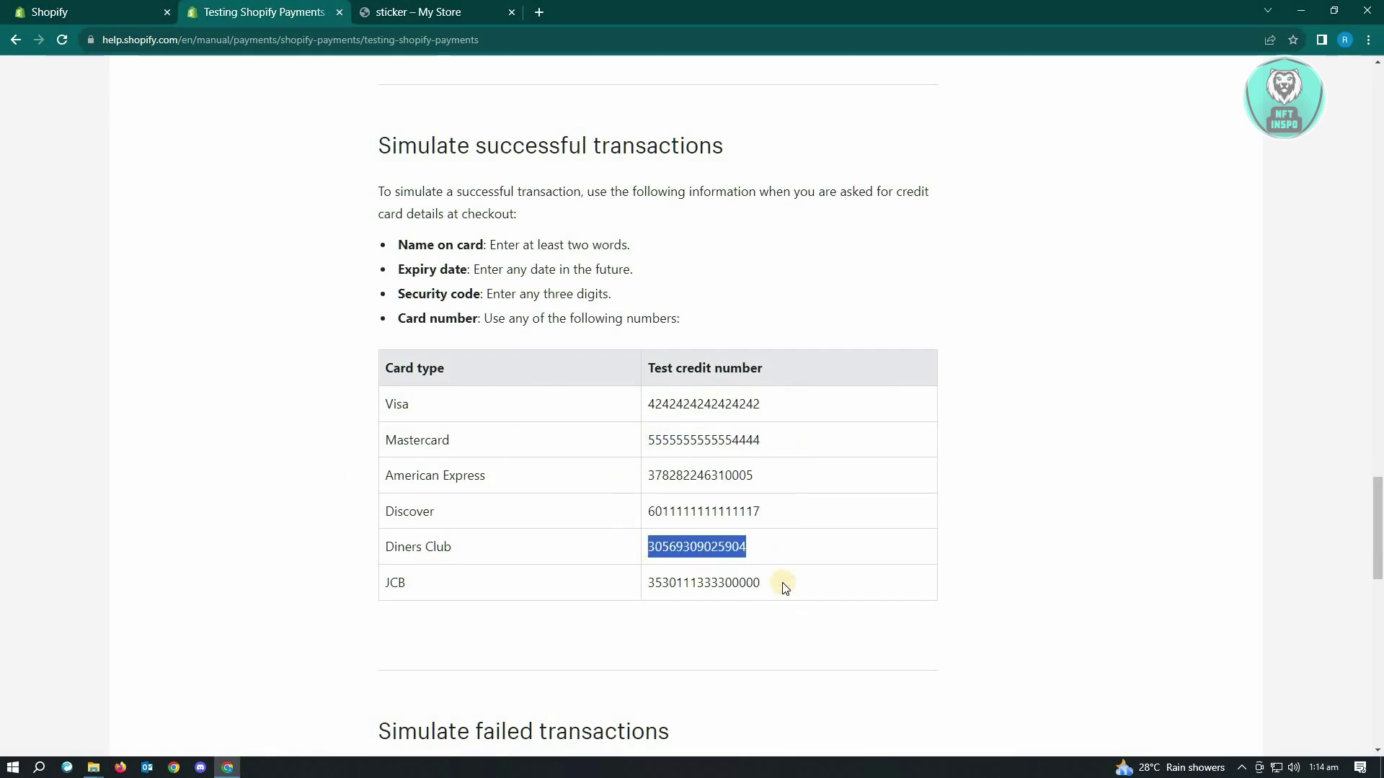
{"action": "left_click_drag", "start_coordinate": [783, 584], "coordinate": [641, 581]}
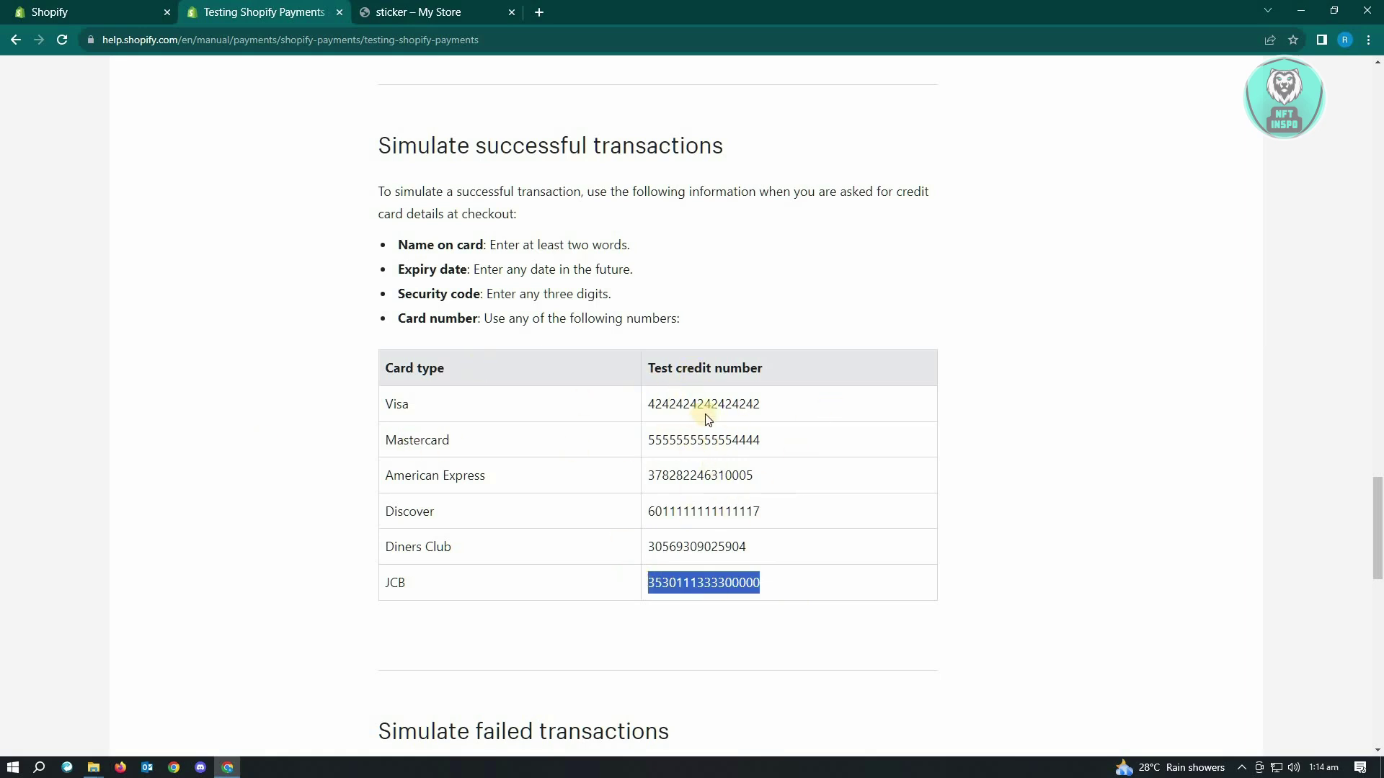
Highlight the card detail requirements and card number instruction, then clear the highlight.
{"action": "mouse_move", "coordinate": [631, 245]}
{"action": "left_mouse_down"}
{"action": "mouse_move", "coordinate": [444, 247]}
{"action": "mouse_move", "coordinate": [666, 255]}
{"action": "mouse_move", "coordinate": [474, 271]}
{"action": "mouse_move", "coordinate": [612, 294]}
{"action": "left_mouse_up"}
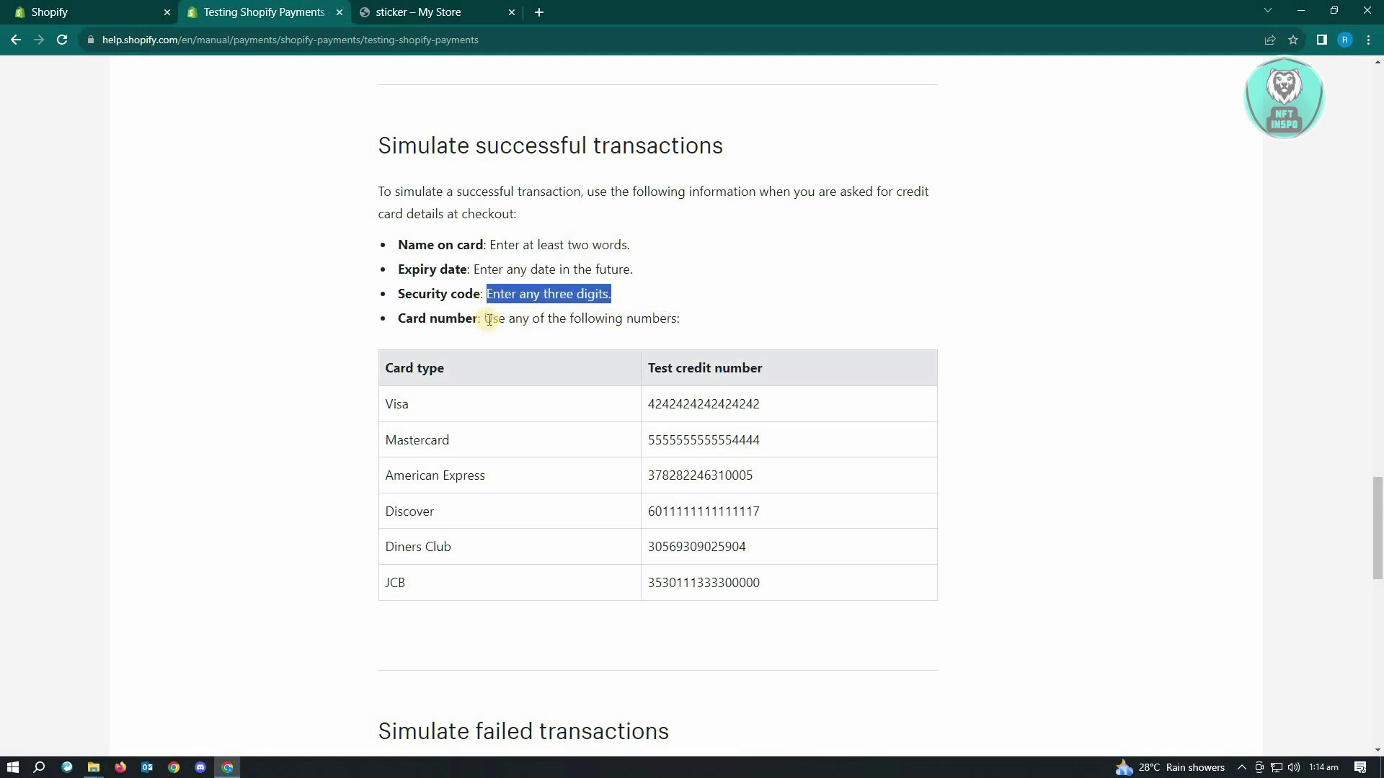
{"action": "left_click_drag", "start_coordinate": [495, 318], "coordinate": [715, 322]}
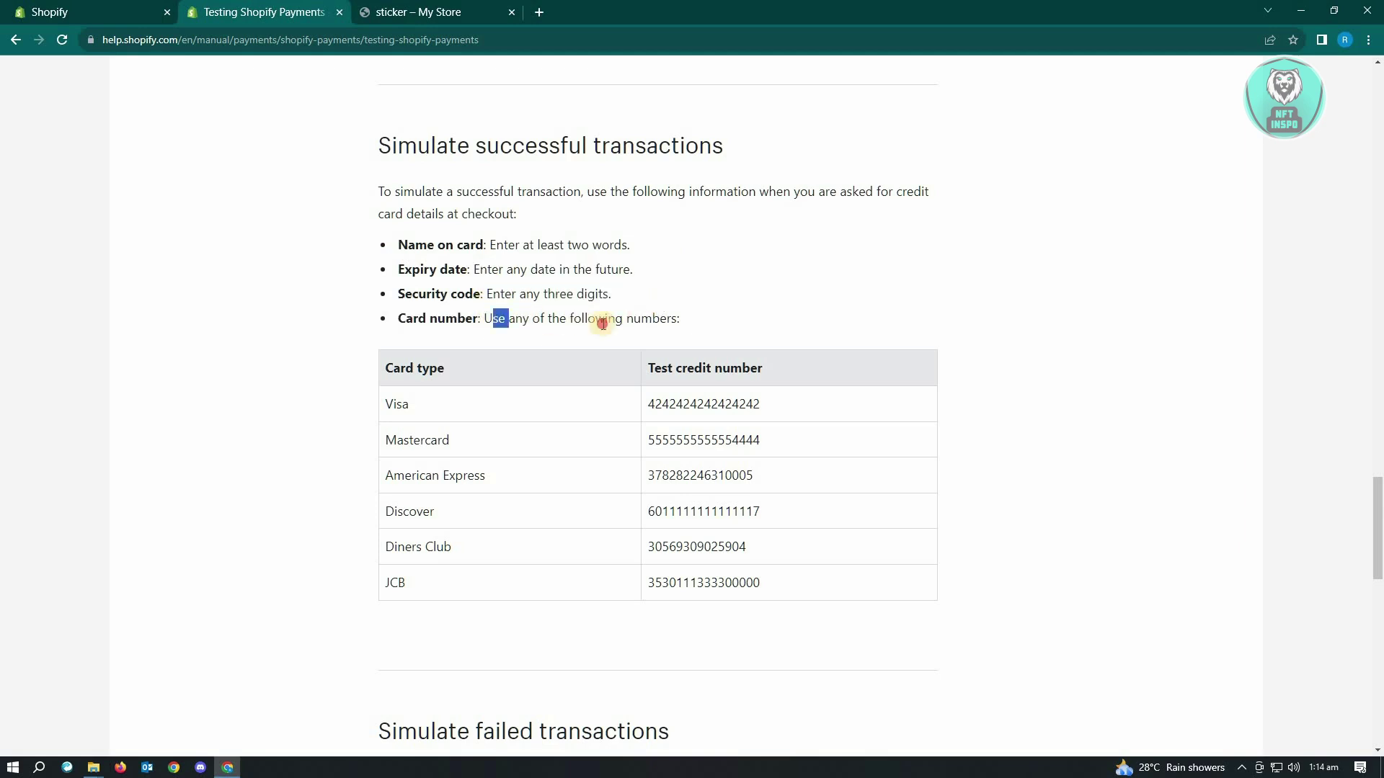
{"action": "left_click", "coordinate": [504, 316]}
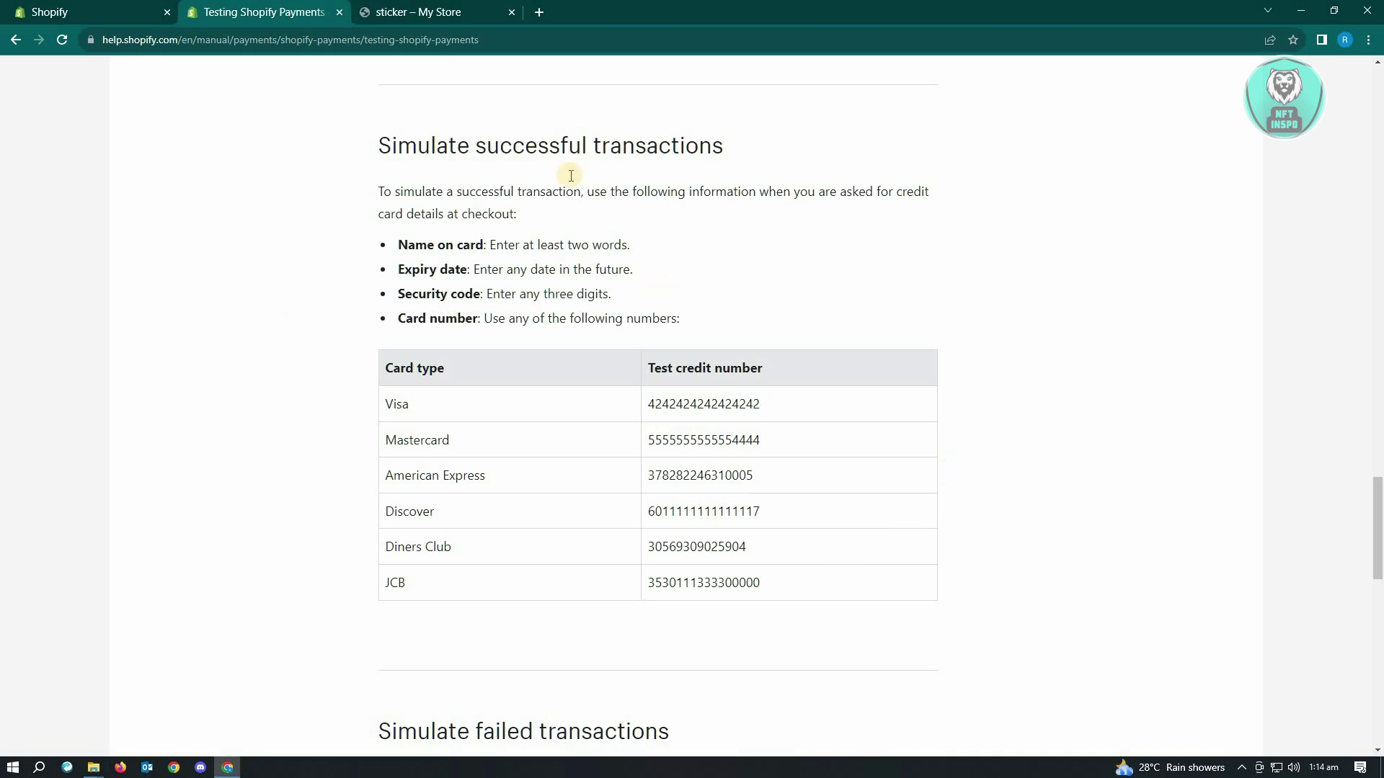
View the sticker product from the storefront's Featured products, then return to admin home via the help tab.
{"action": "left_click", "coordinate": [443, 8]}
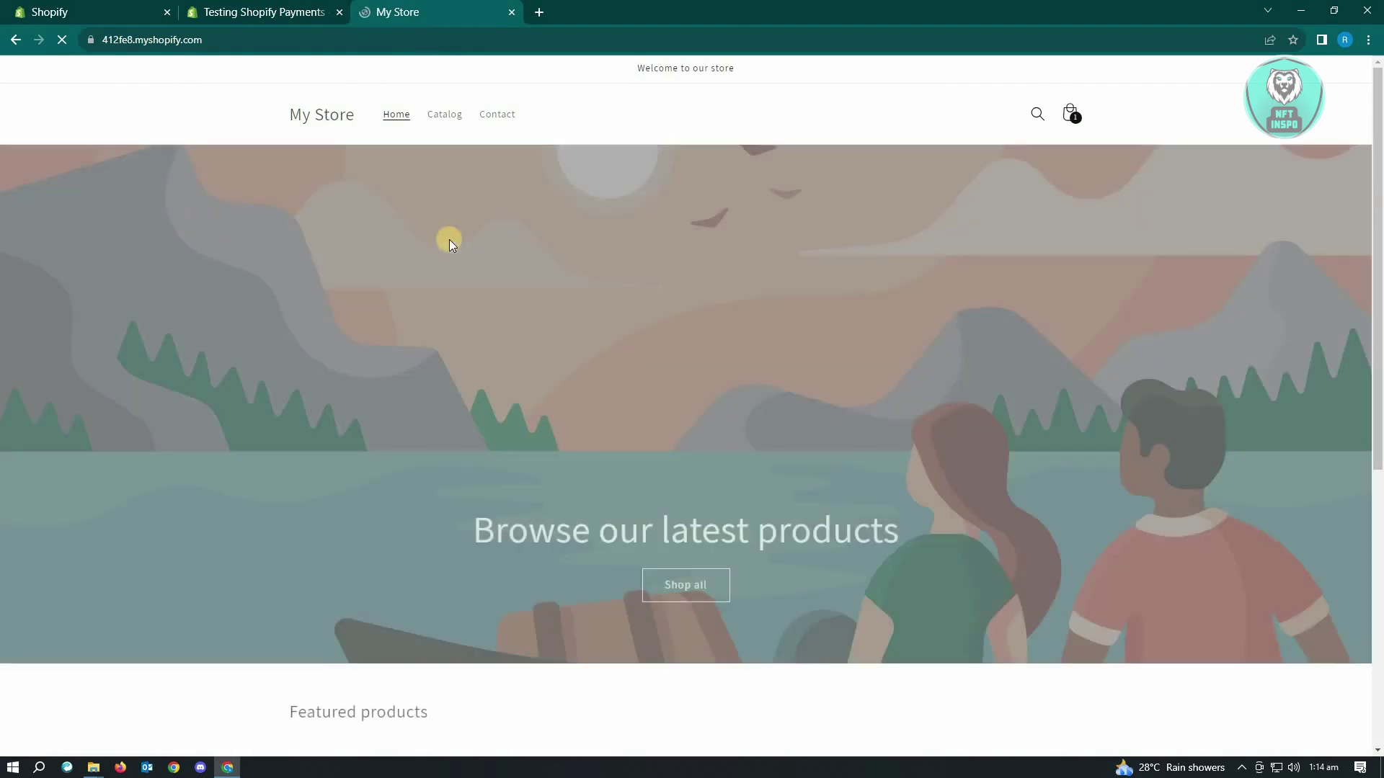
{"action": "scroll", "coordinate": [644, 387], "scroll_direction": "down", "scroll_amount": 1}
{"action": "scroll", "coordinate": [643, 387], "scroll_direction": "down", "scroll_amount": 4}
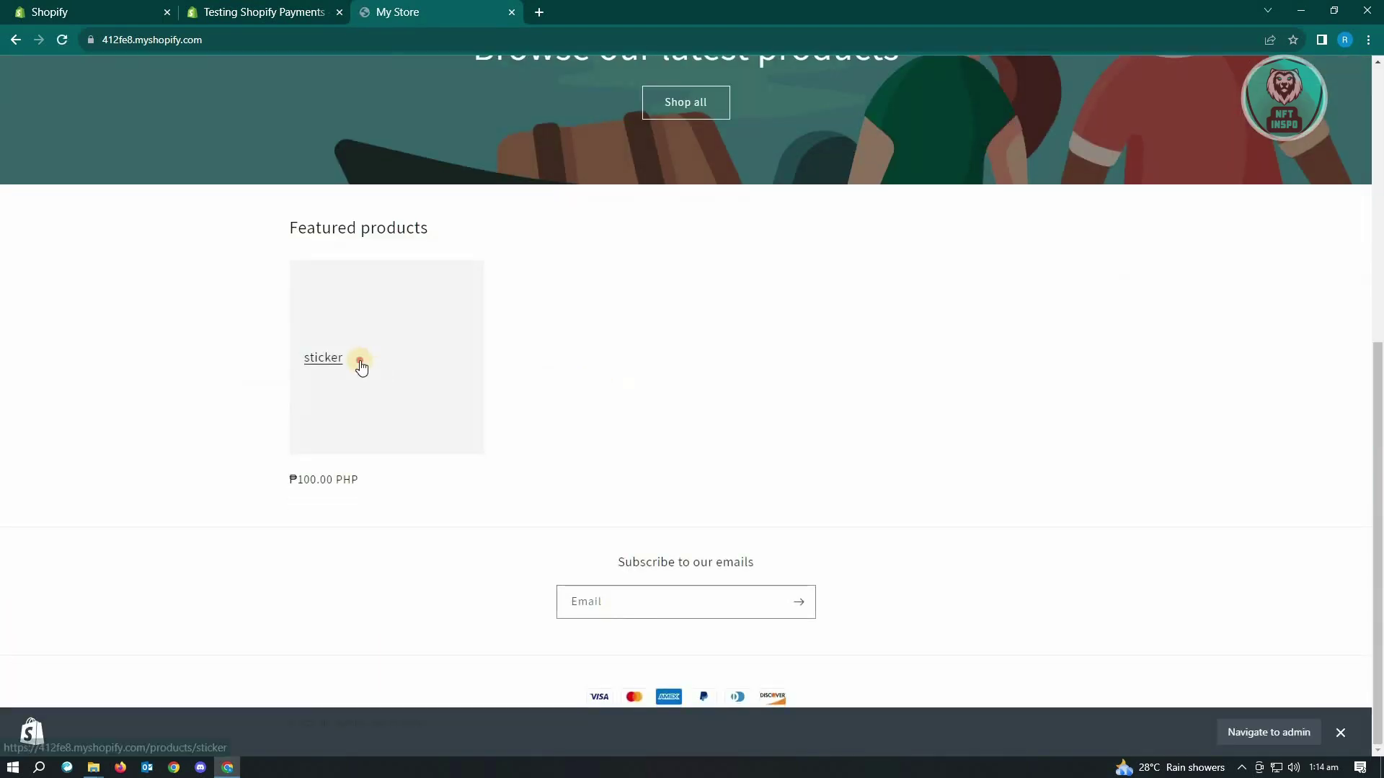
{"action": "left_click", "coordinate": [381, 367]}
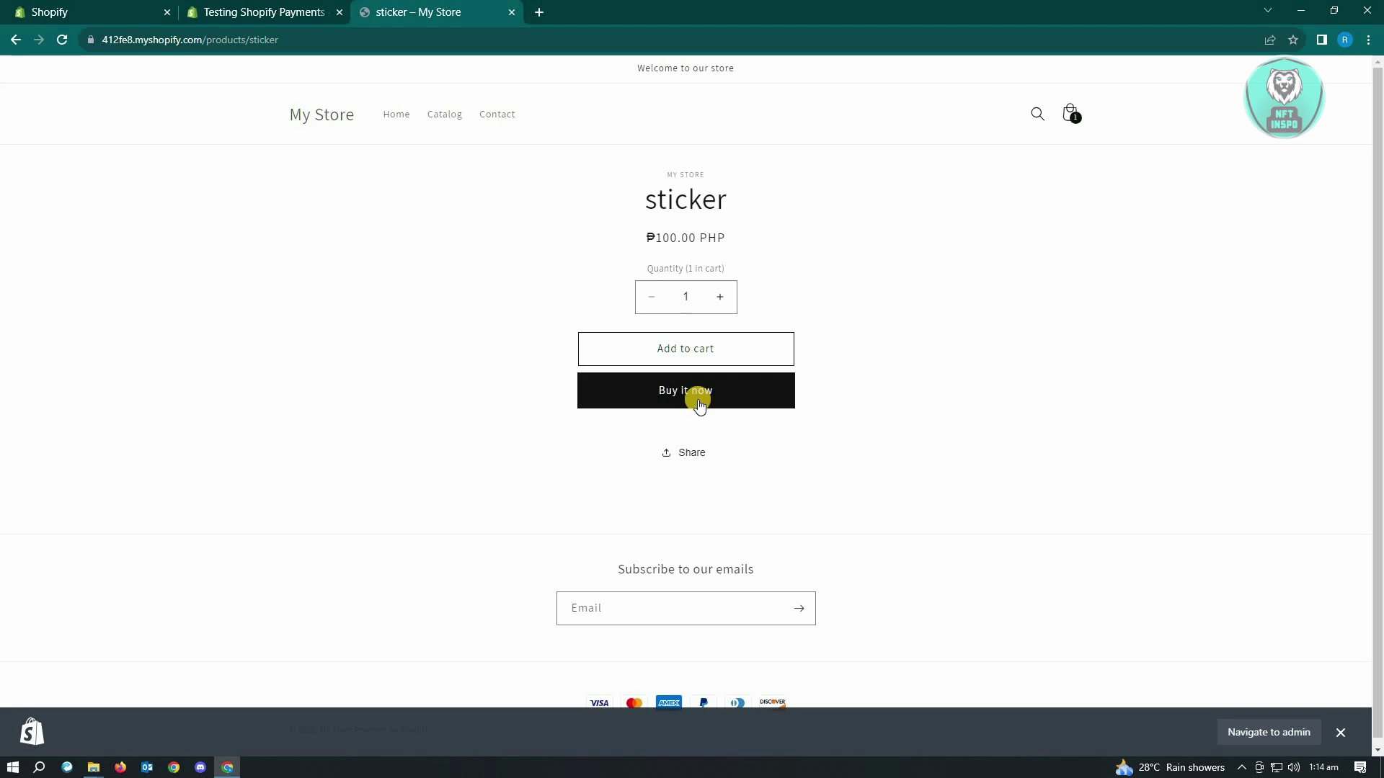
{"action": "left_click", "coordinate": [294, 11]}
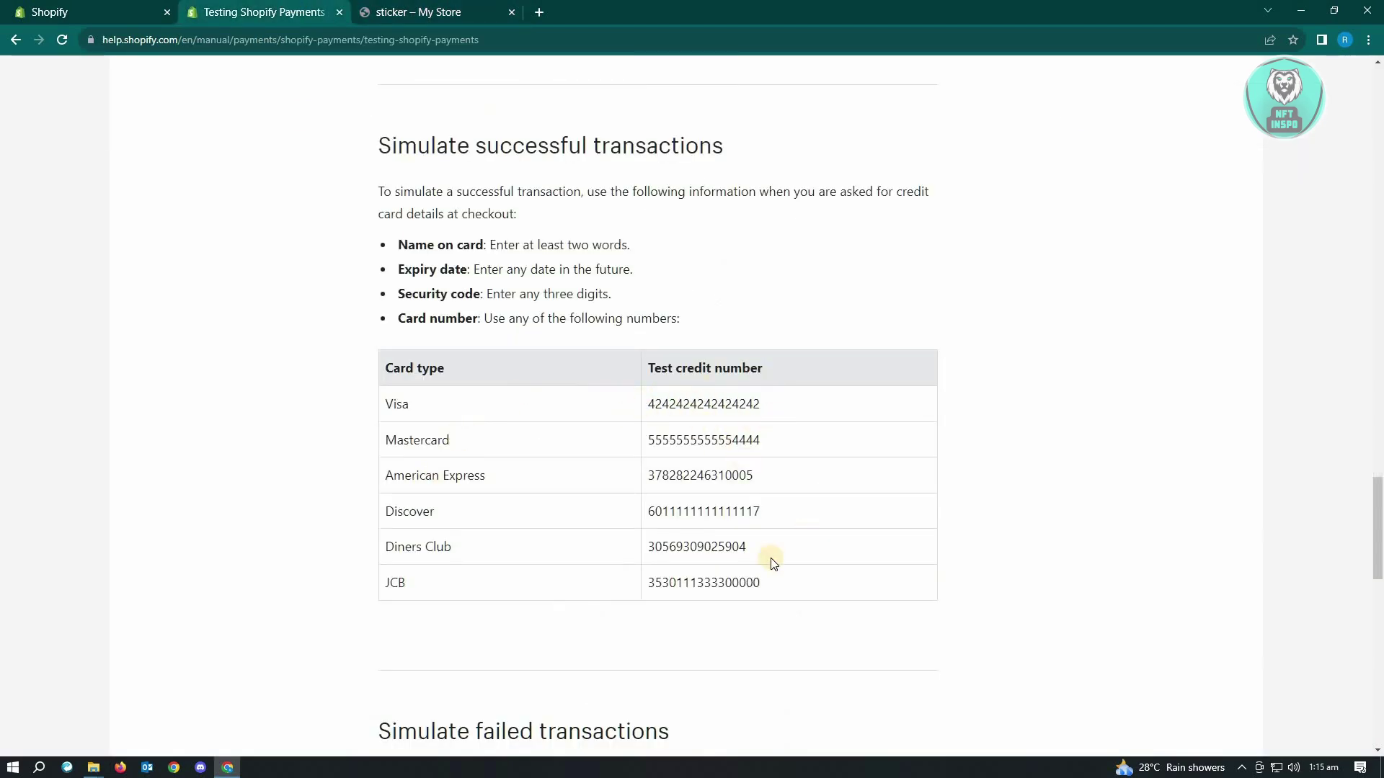
{"action": "left_click", "coordinate": [101, 9]}
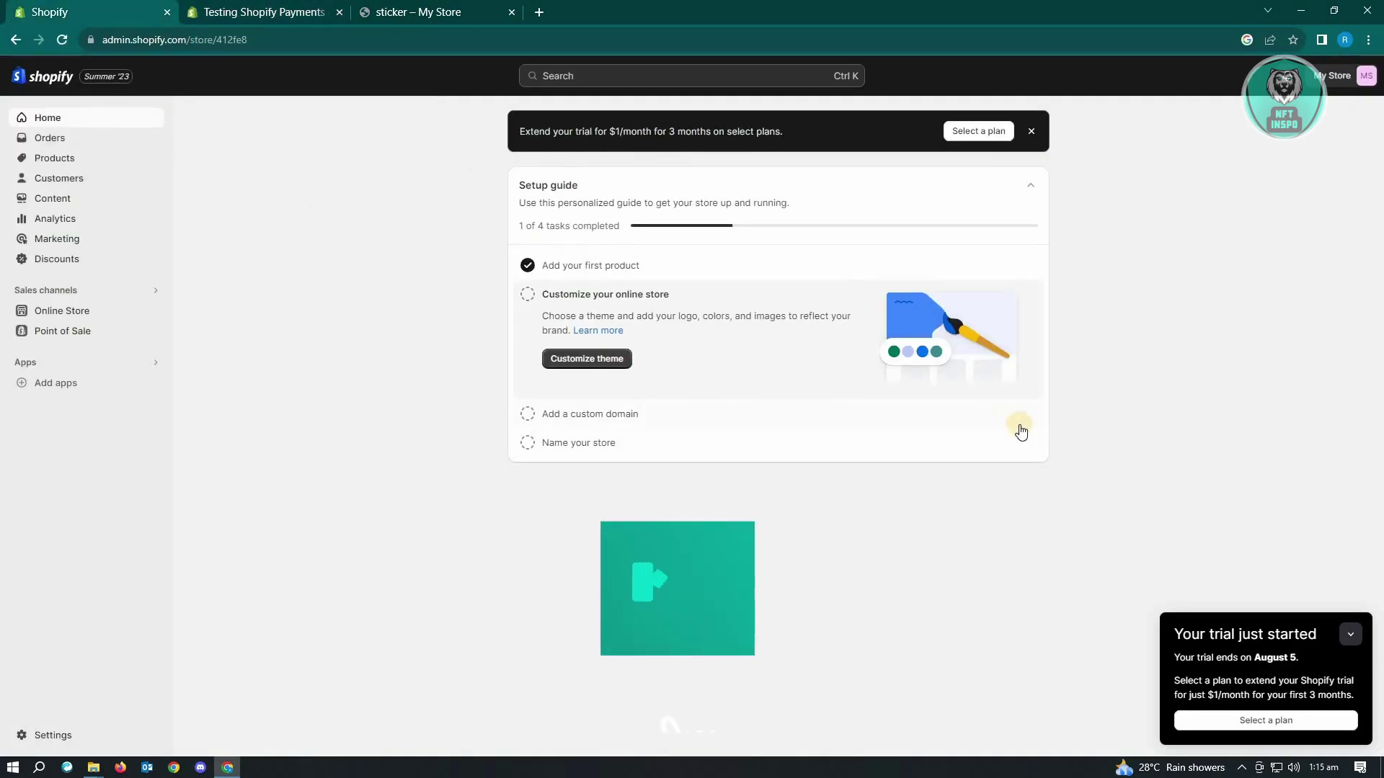